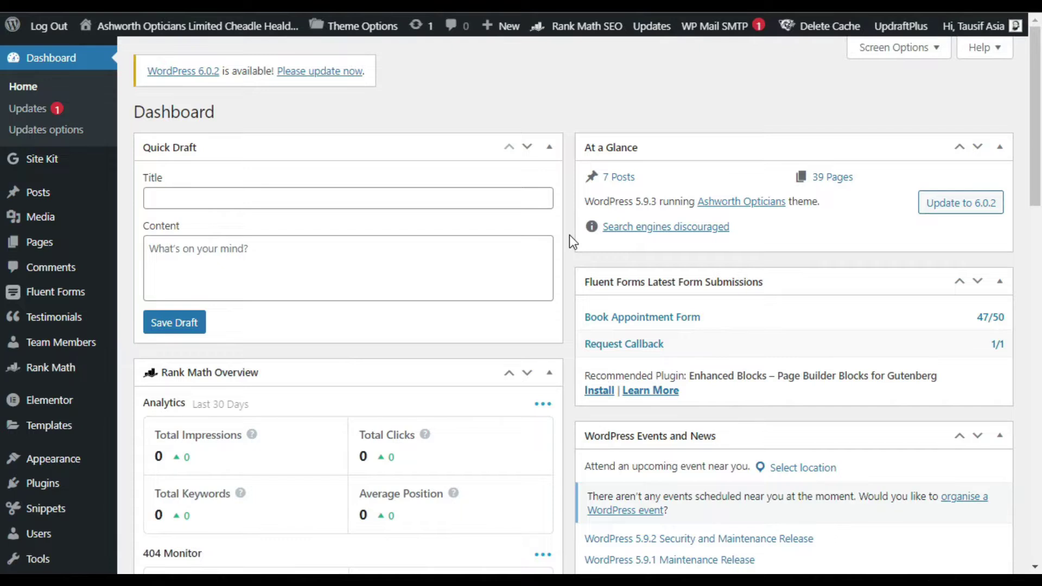
Search the Add Plugins directory for 'unlimited elements'.
scroll(569, 236, "down", 6)
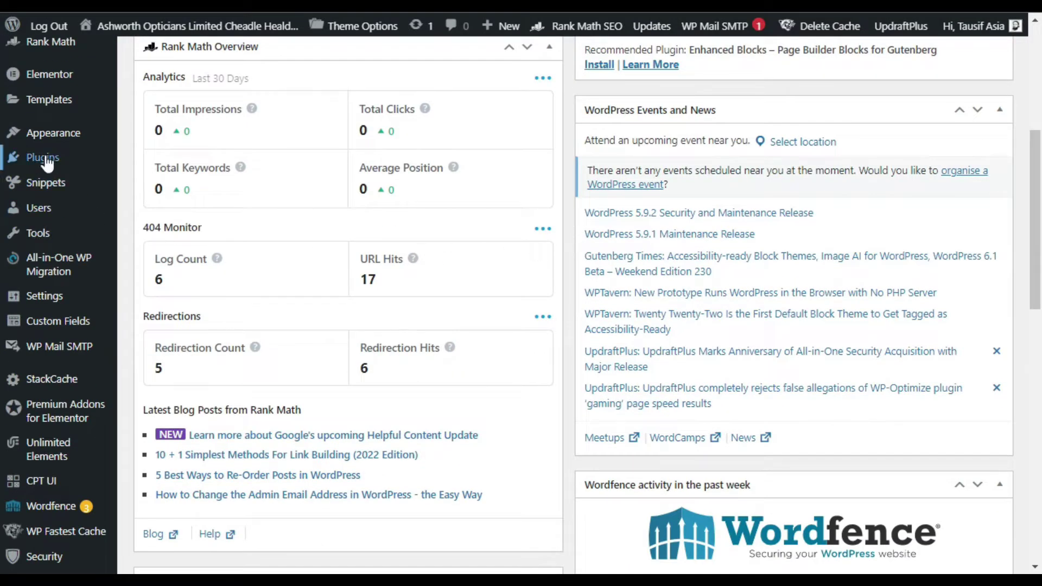
mouse_move(47, 160)
left_click(145, 187)
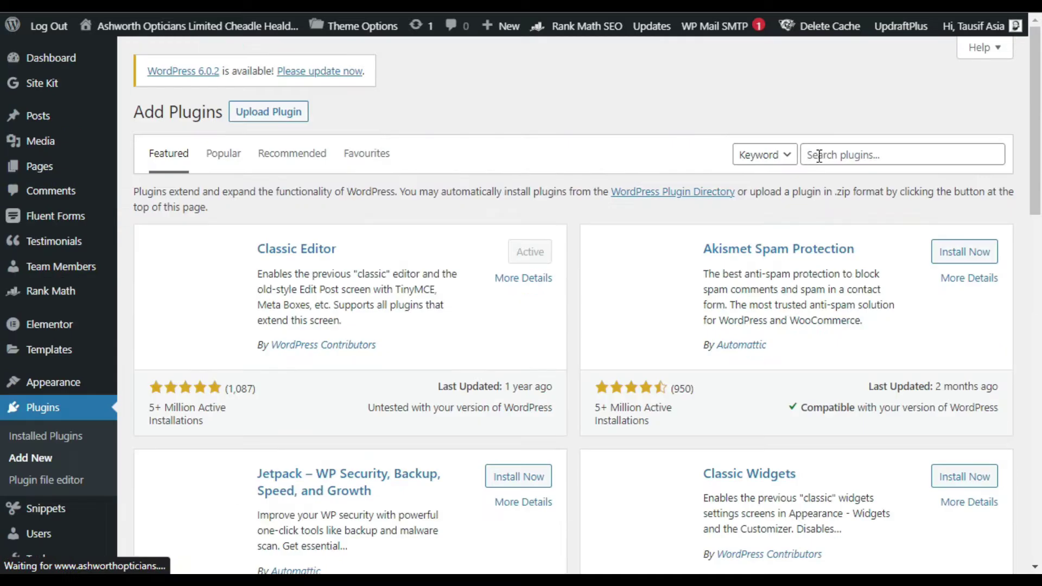
left_click(822, 156)
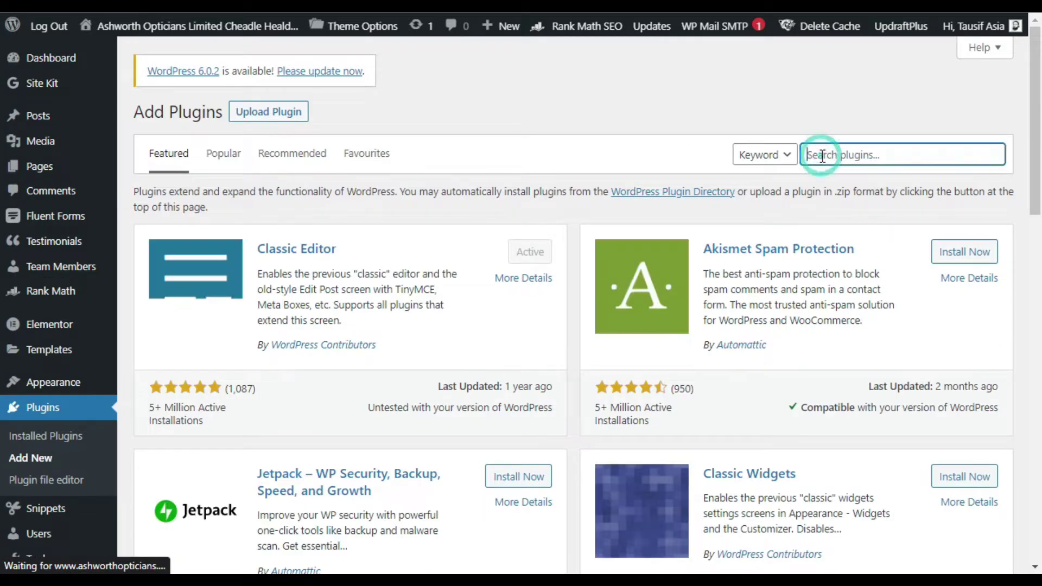
type("unlimited elements")
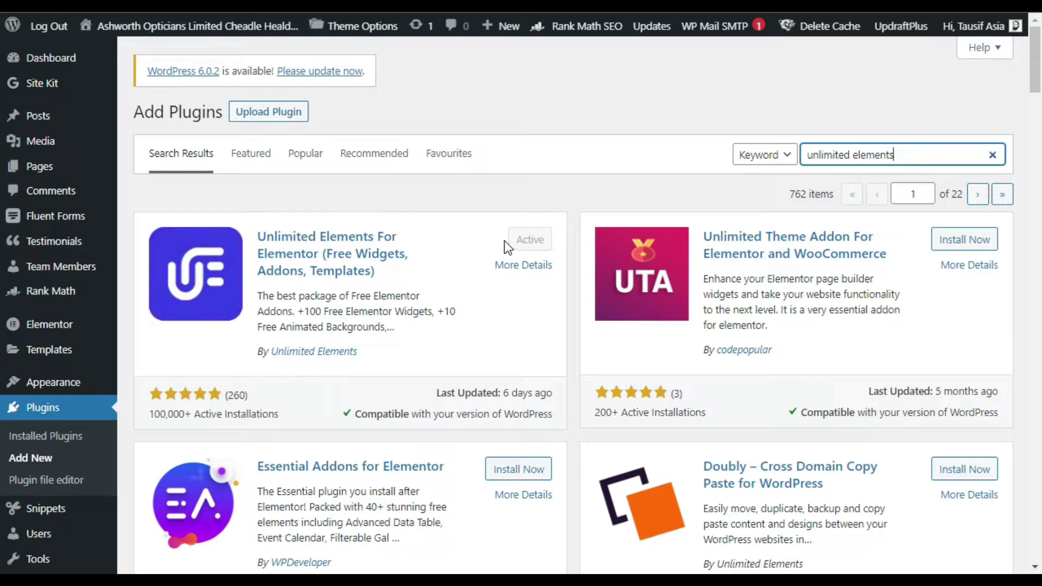
Open the Unlimited Elements widget library and search it for 'gradient button'.
scroll(562, 226, "down", 8)
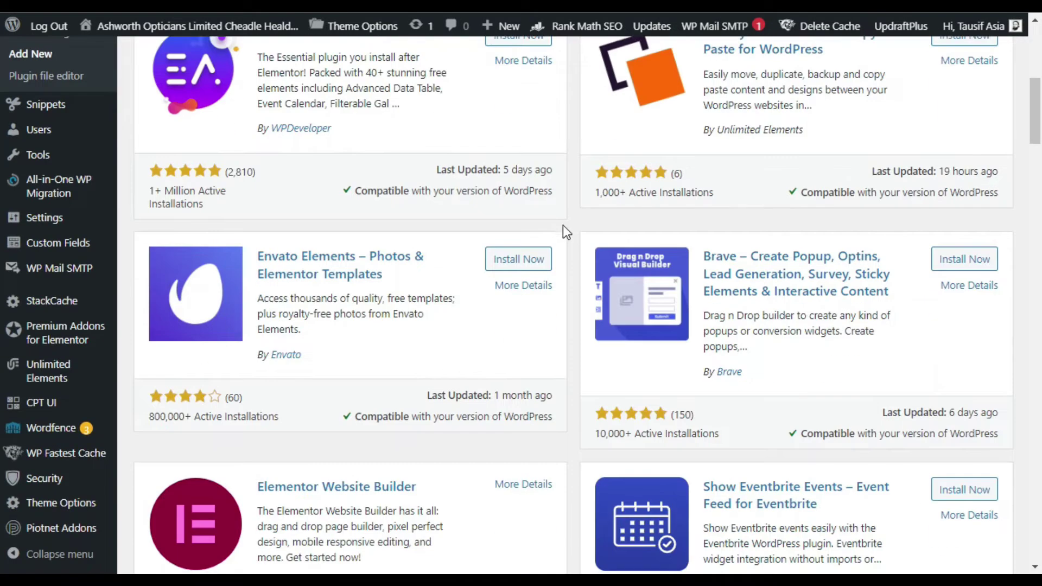
mouse_move(38, 381)
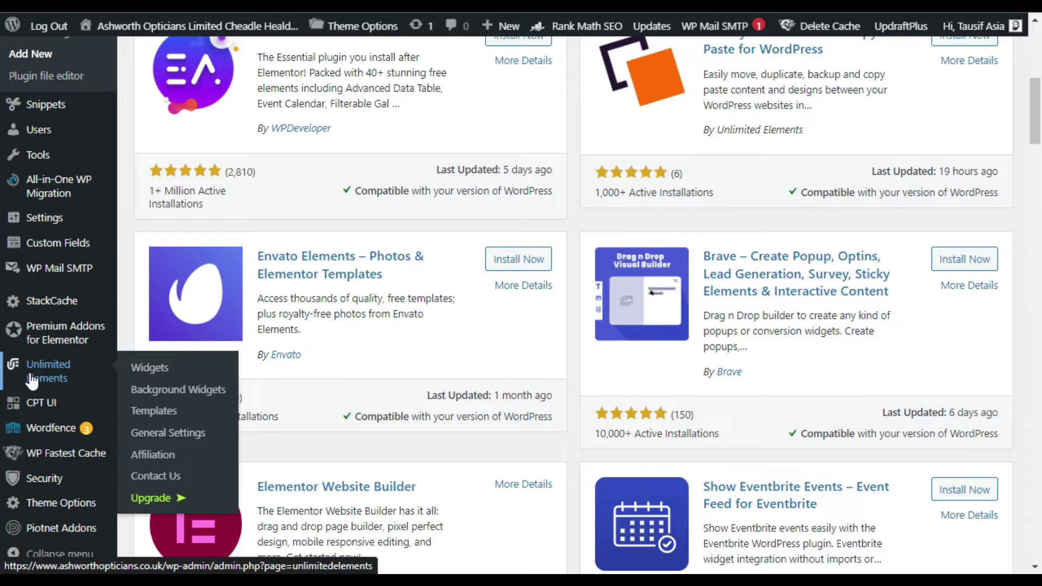
left_click(166, 367)
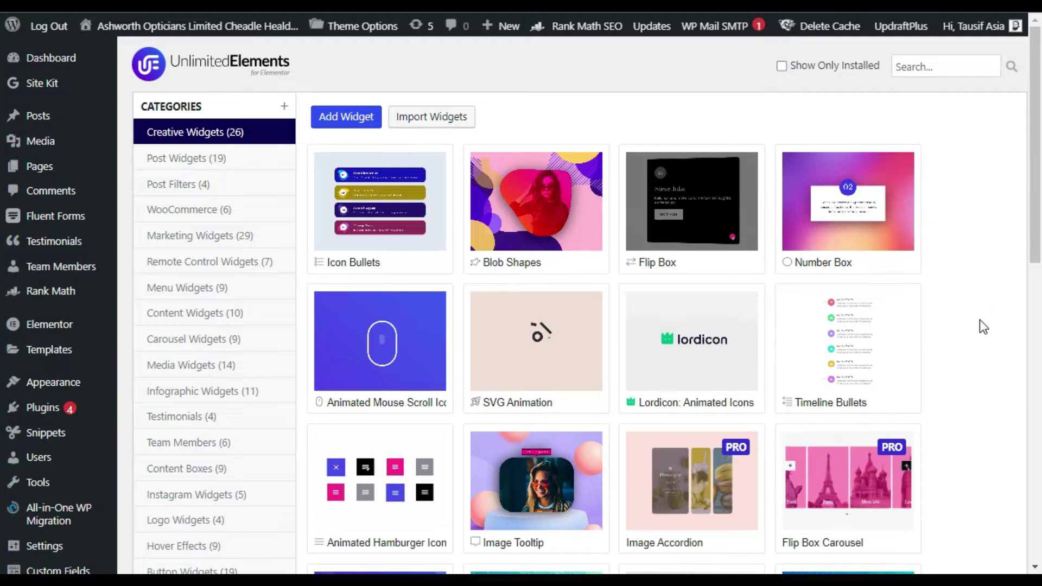
scroll(974, 357, "down", 1)
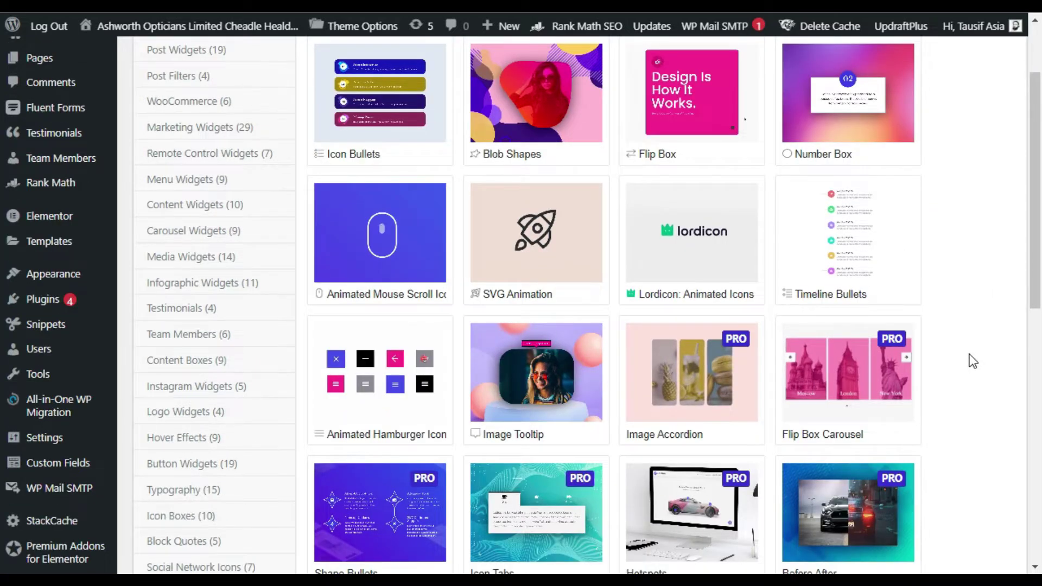
scroll(963, 390, "up", 1)
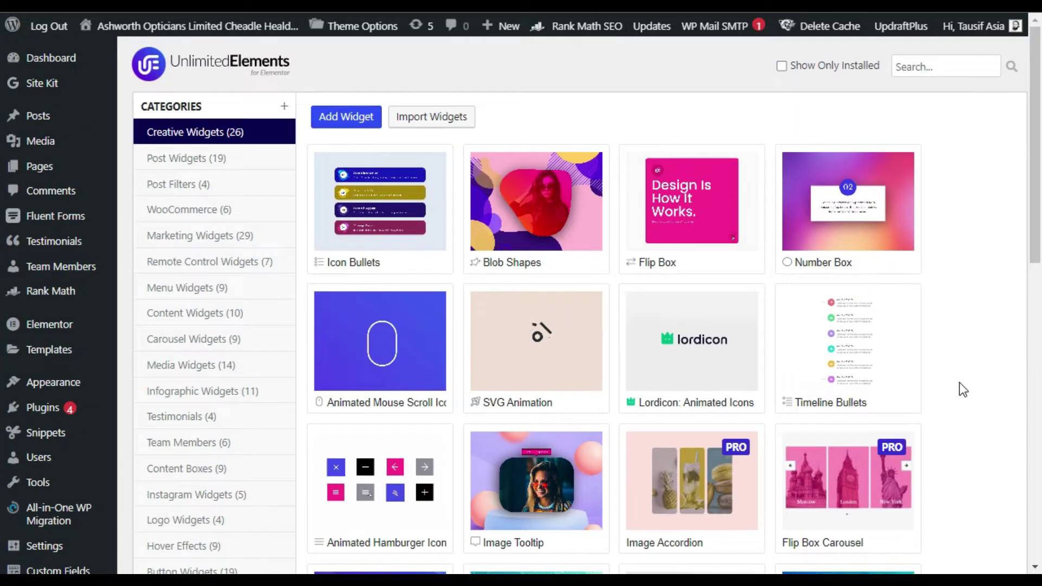
left_click(921, 71)
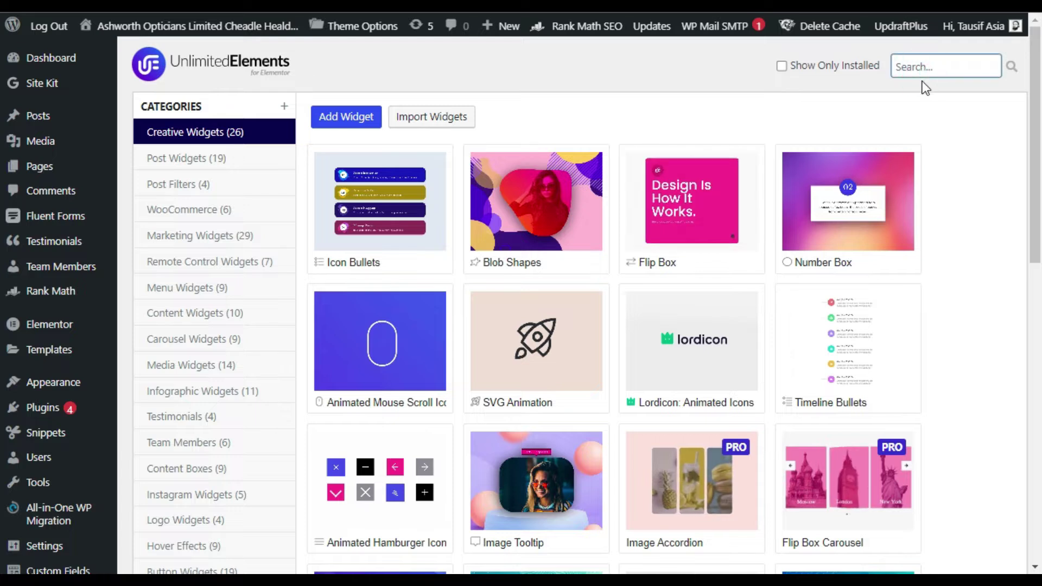
type("gradient ")
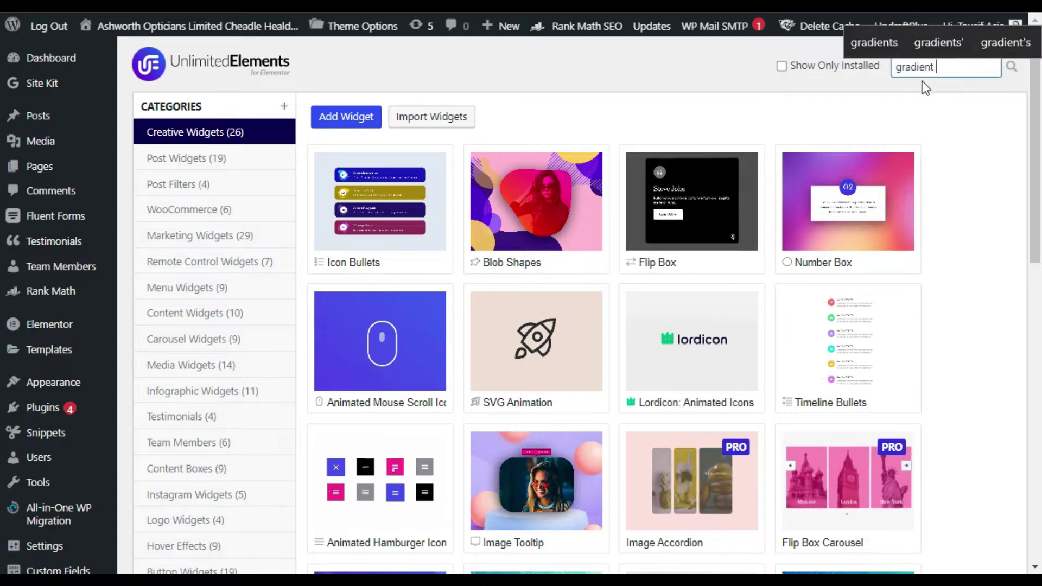
type("button")
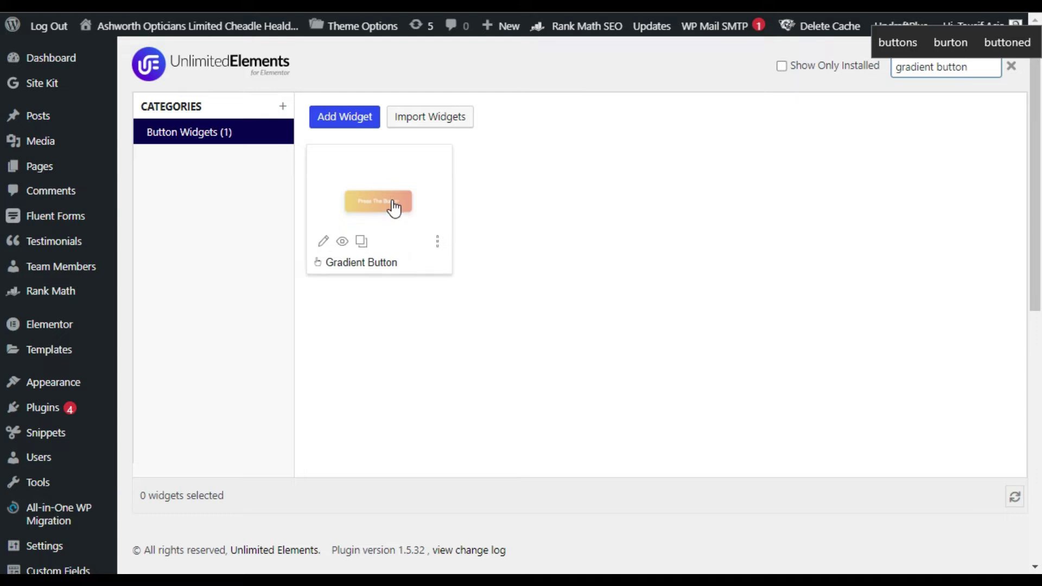
mouse_move(395, 209)
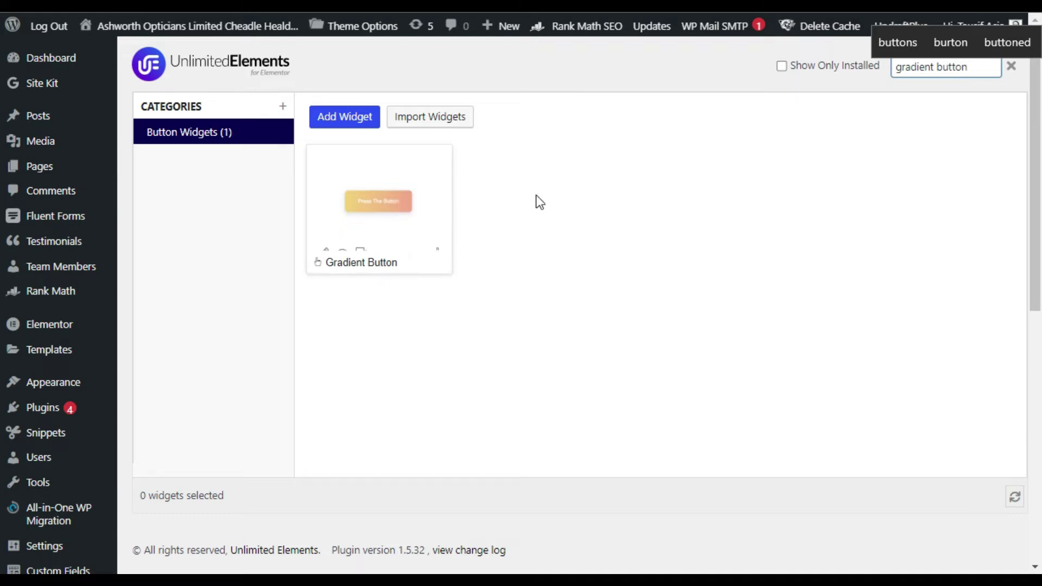
Dismiss the spelling suggestions and search the Elementor widget panel for 'gradient button'.
left_click(550, 198)
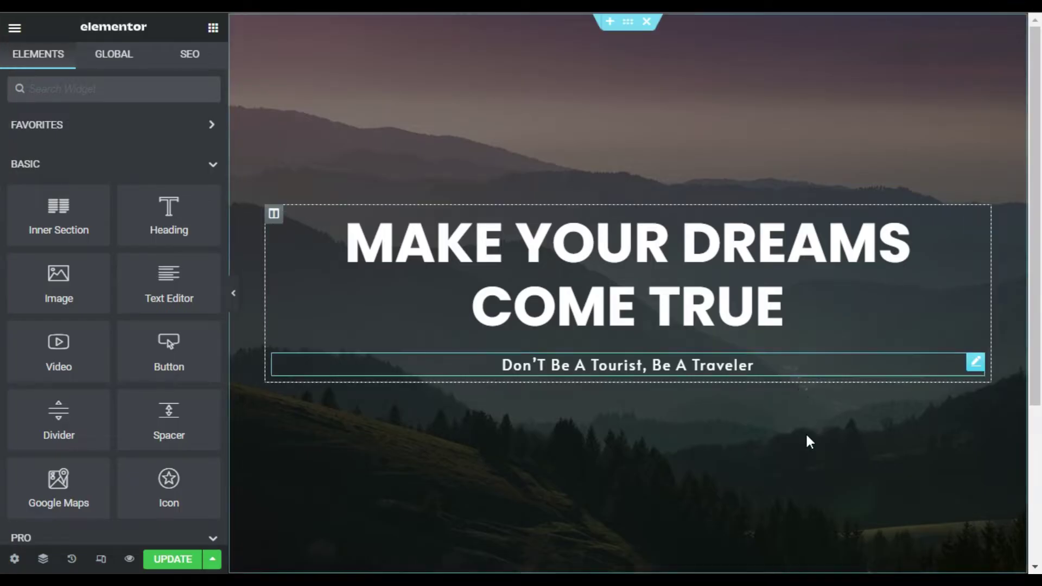
scroll(798, 461, "down", 2)
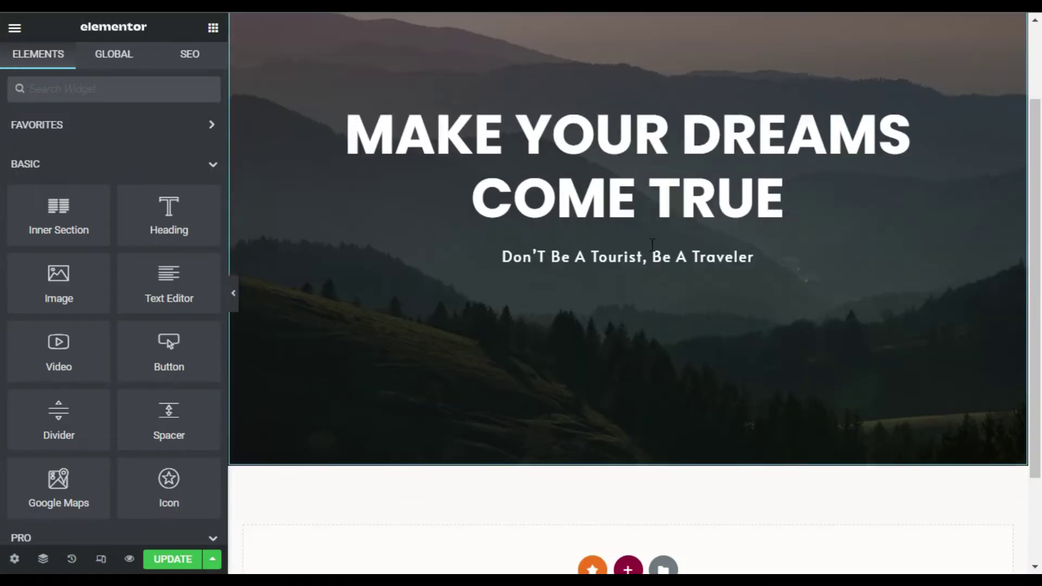
scroll(670, 477, "up", 2)
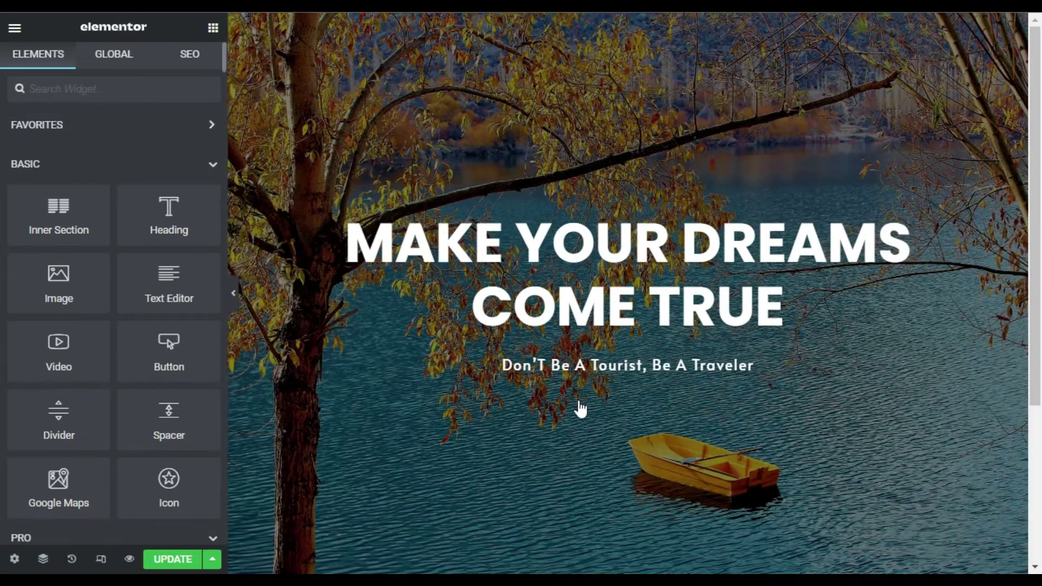
left_click(113, 93)
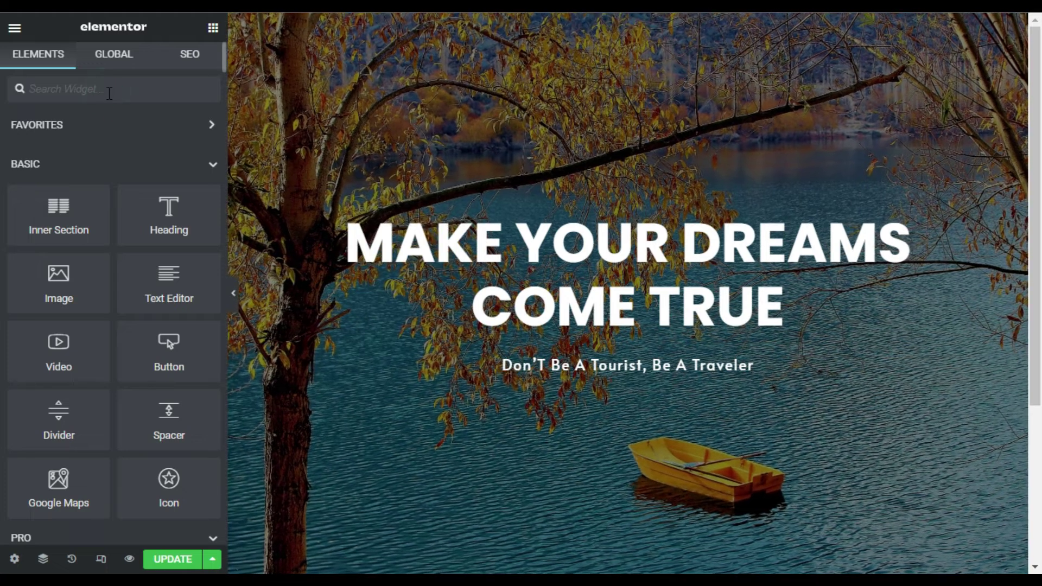
type("gradient button")
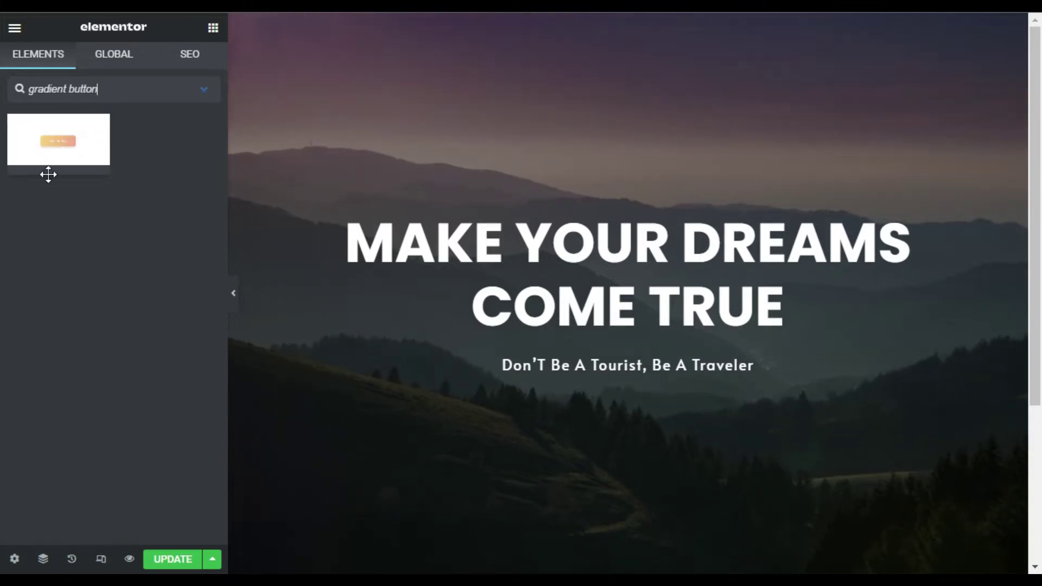
Drop a Gradient Button below the hero subheading and relabel it from 'Learn More' to 'View Plans'.
left_click_drag(119, 187, 648, 476)
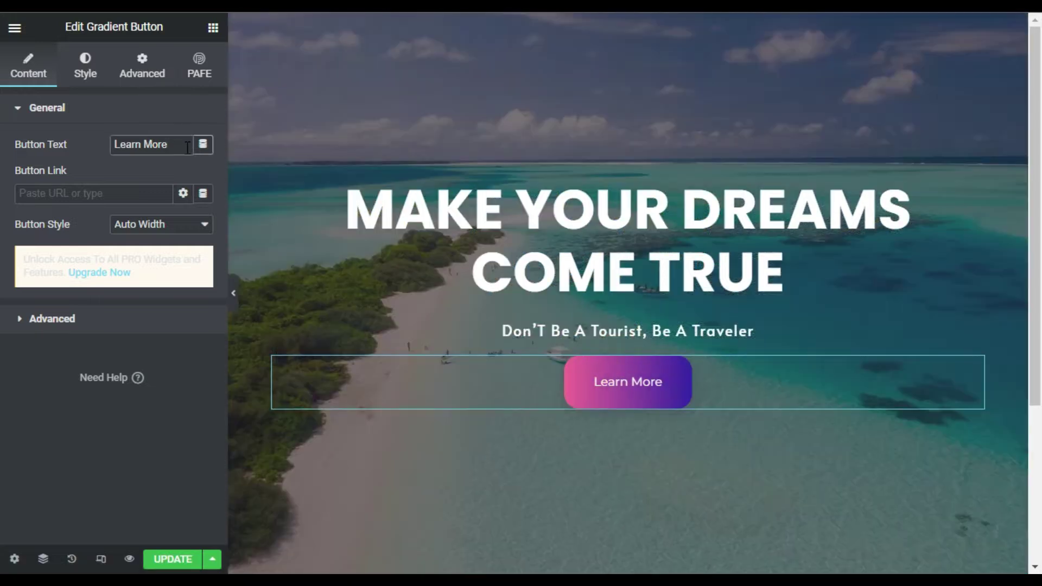
left_click(191, 144)
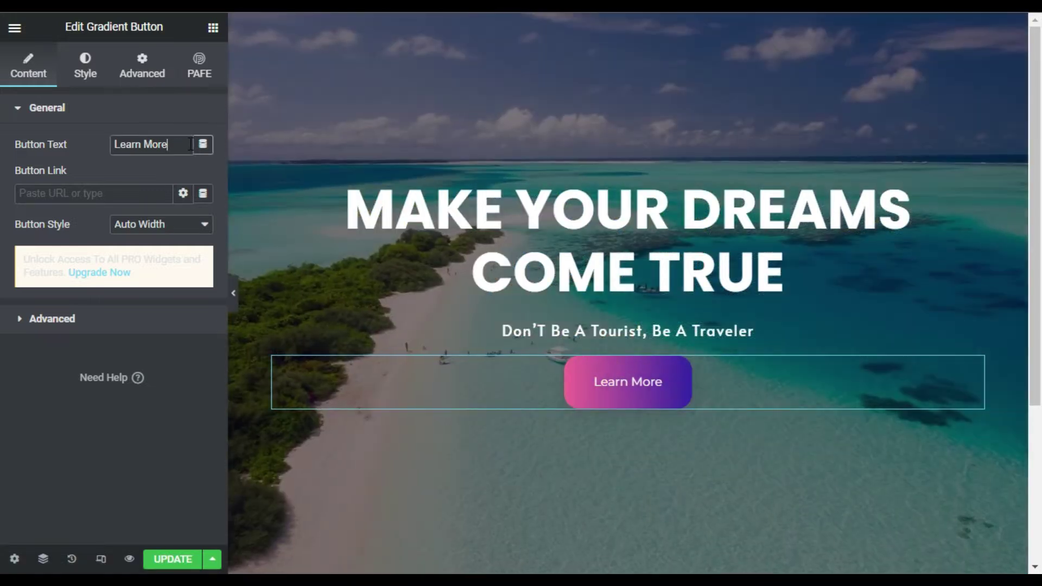
left_click_drag(191, 144, 105, 146)
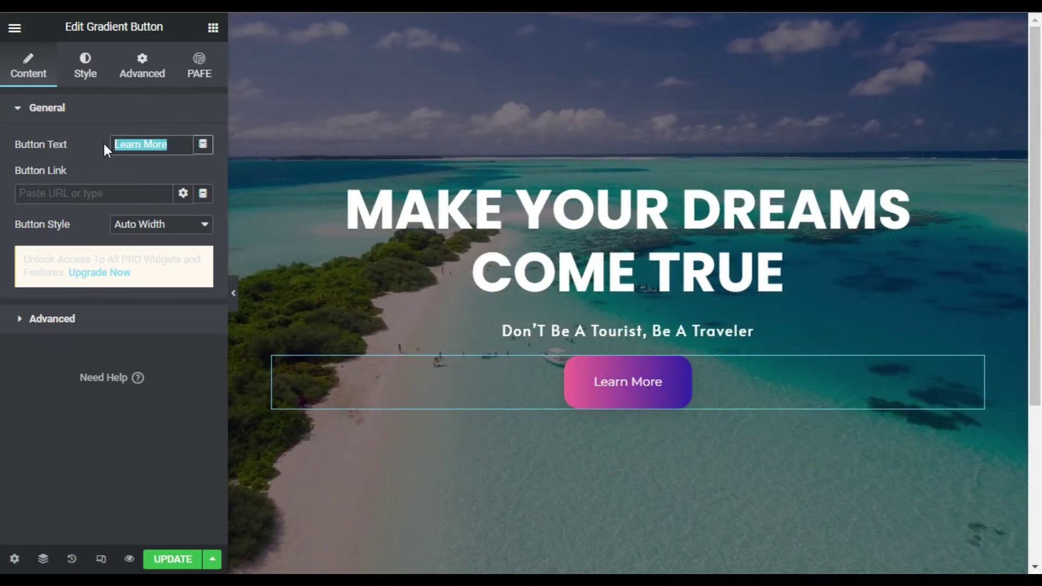
type("View Plans")
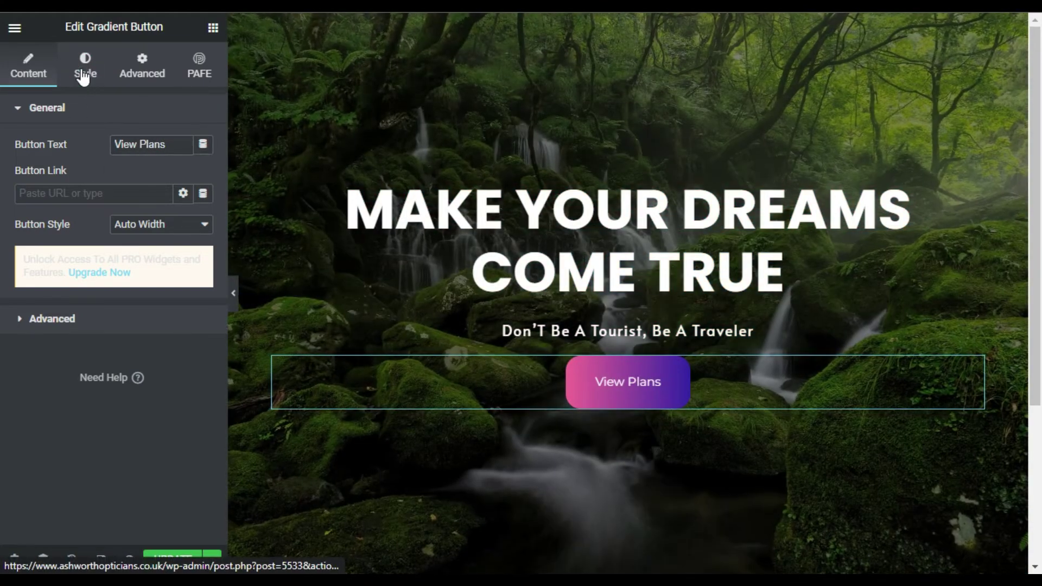
Set the button's gradient colours: first and third to #D4145A, second to yellow.
left_click(82, 77)
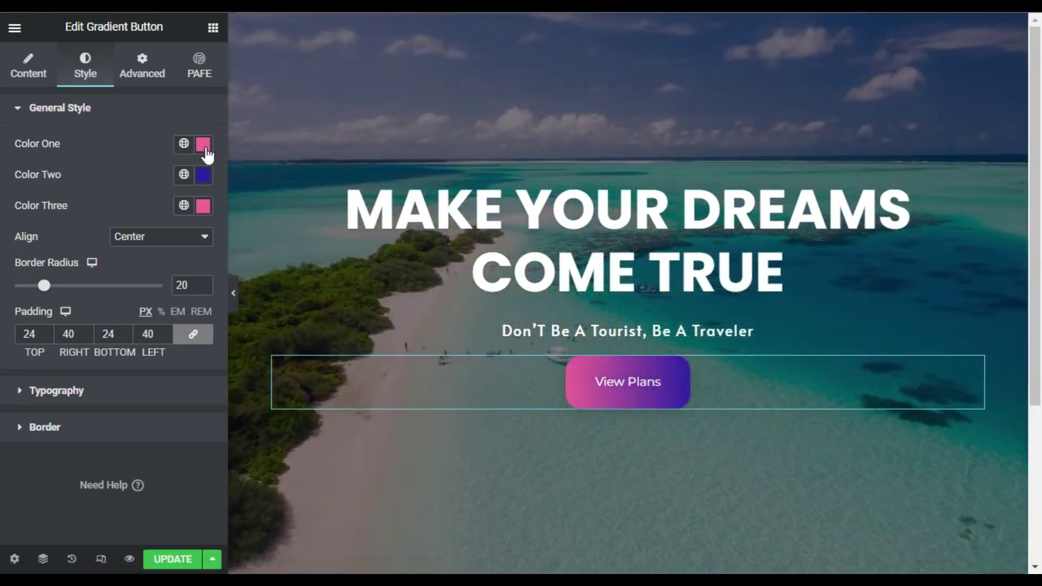
left_click(203, 154)
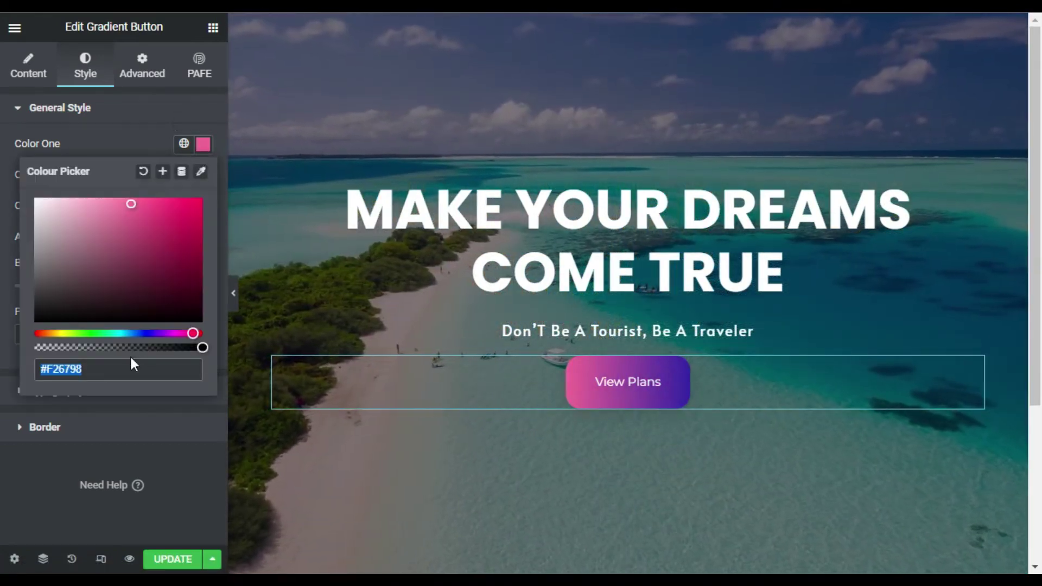
type("#D4145A")
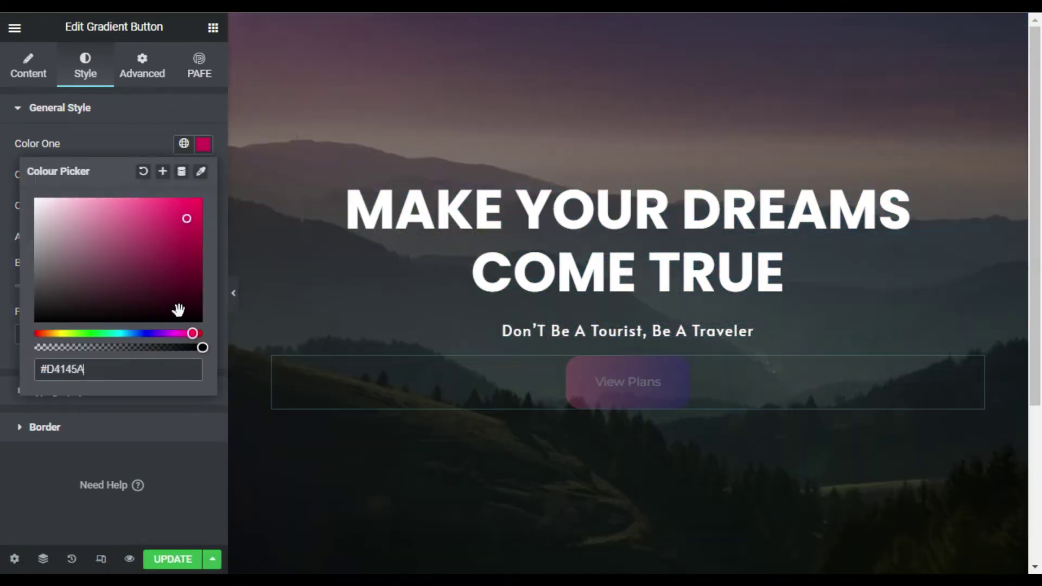
left_click(149, 147)
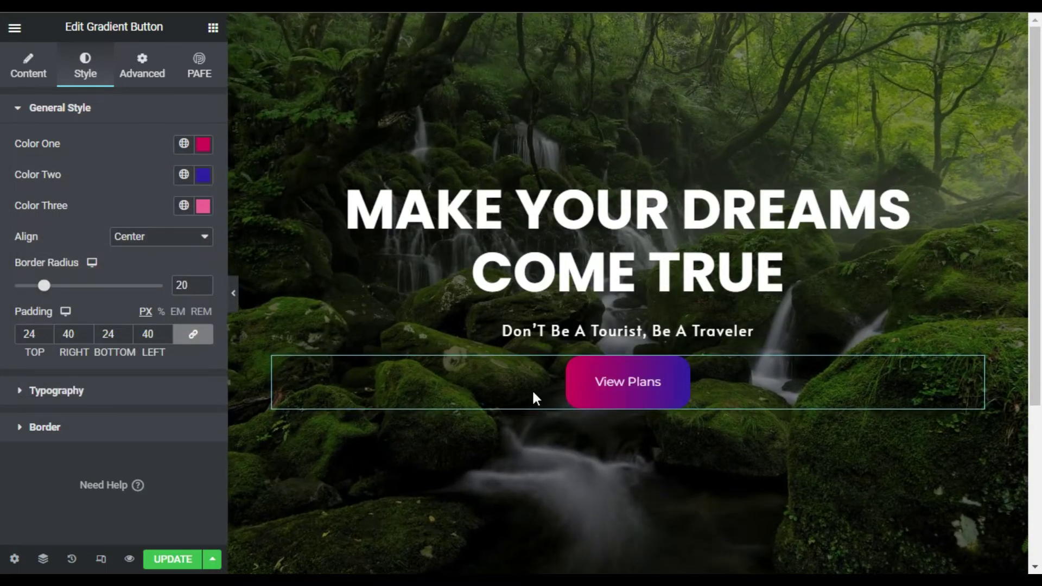
left_click(202, 172)
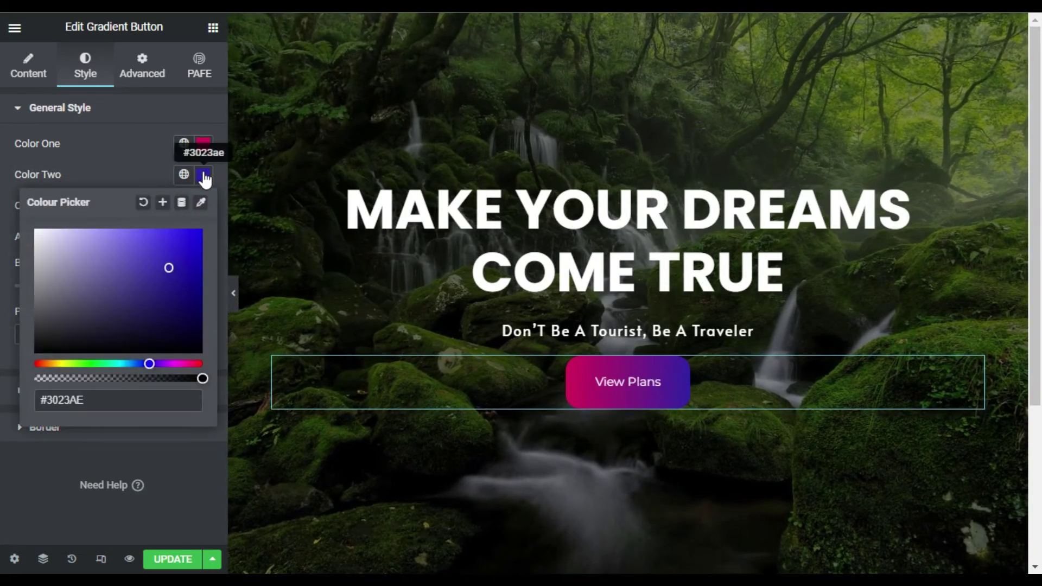
key("ctrl+v")
left_click(188, 216)
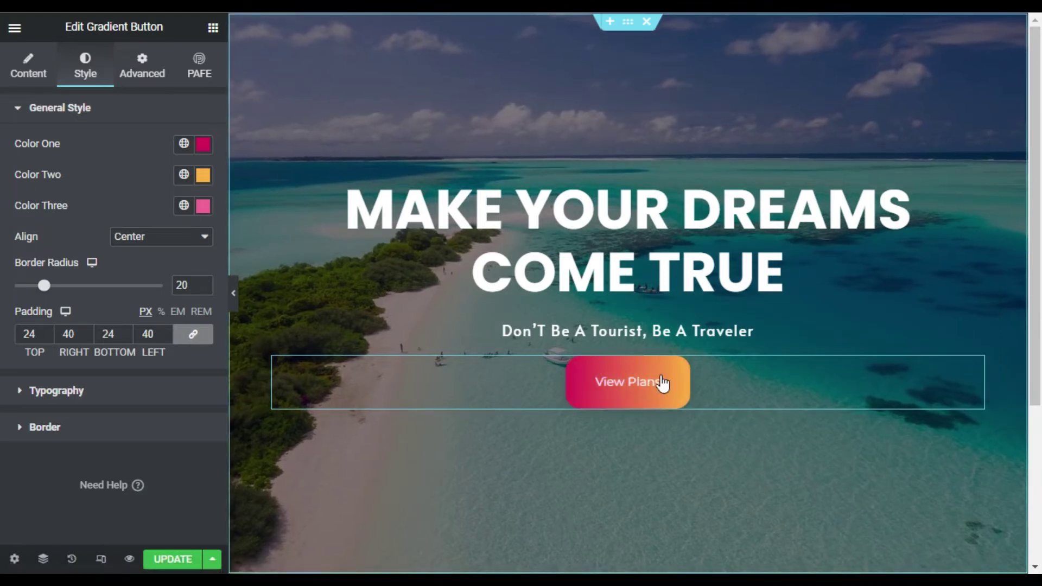
left_click(203, 212)
type("#D4145A")
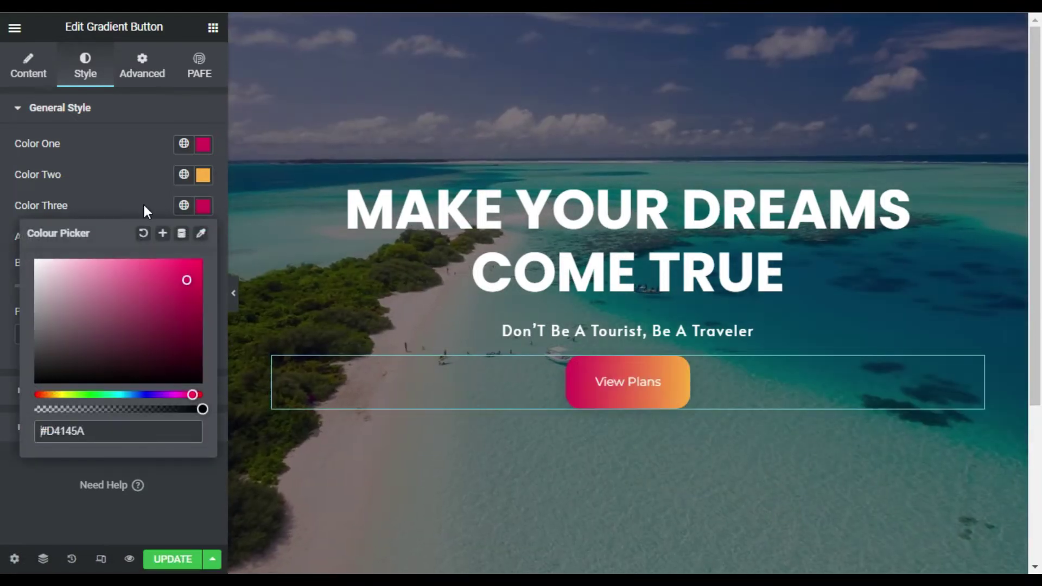
left_click(144, 206)
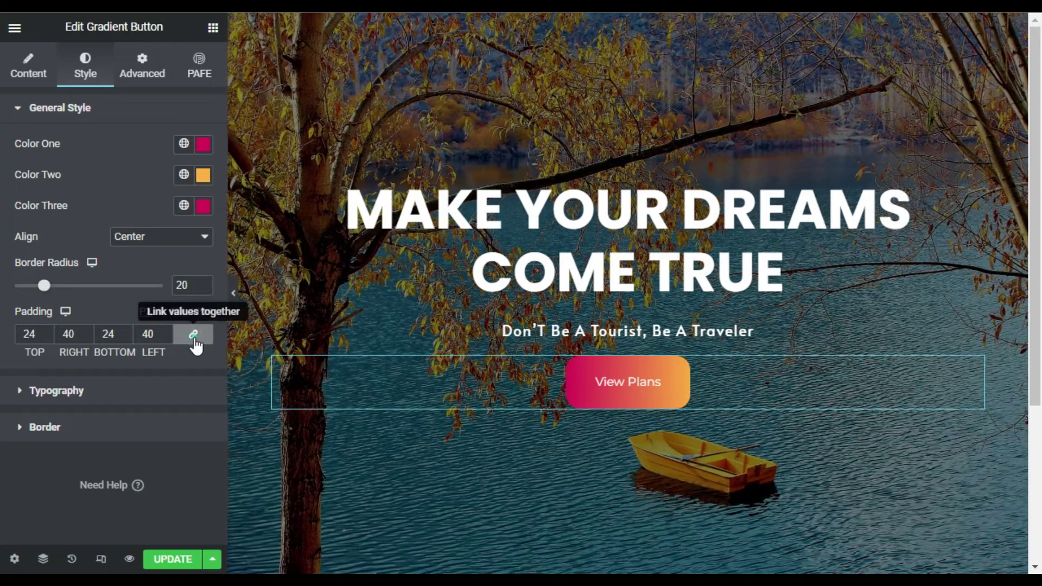
Set the button padding to 15 top and bottom and 30 right and left.
left_click(15, 334)
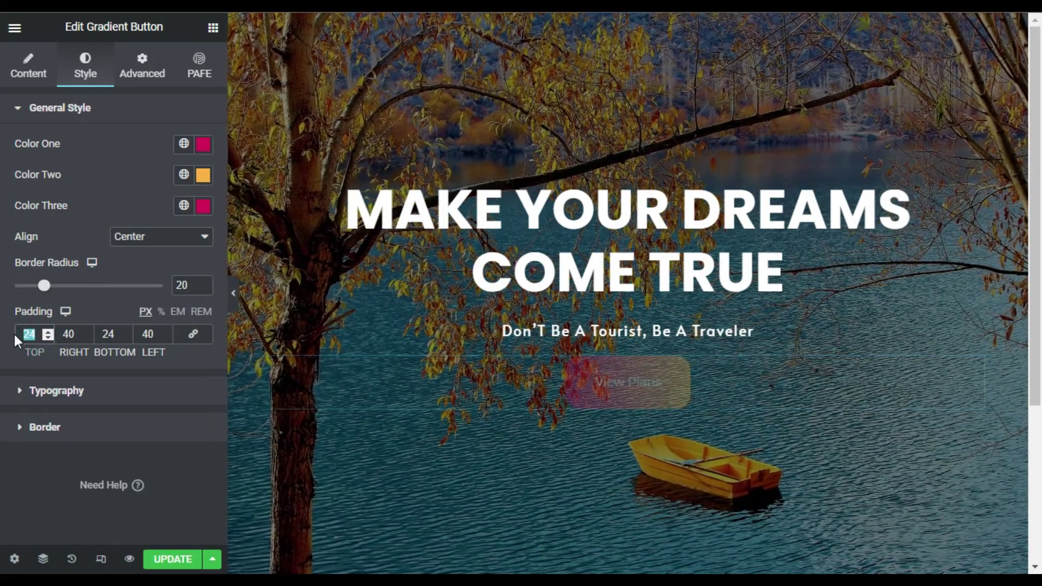
type("15")
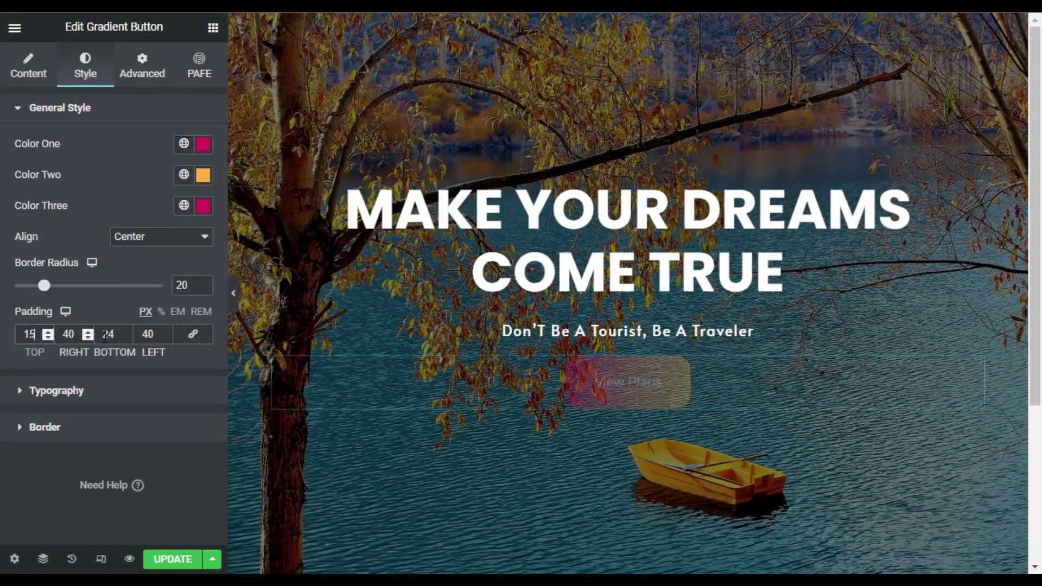
left_click(105, 334)
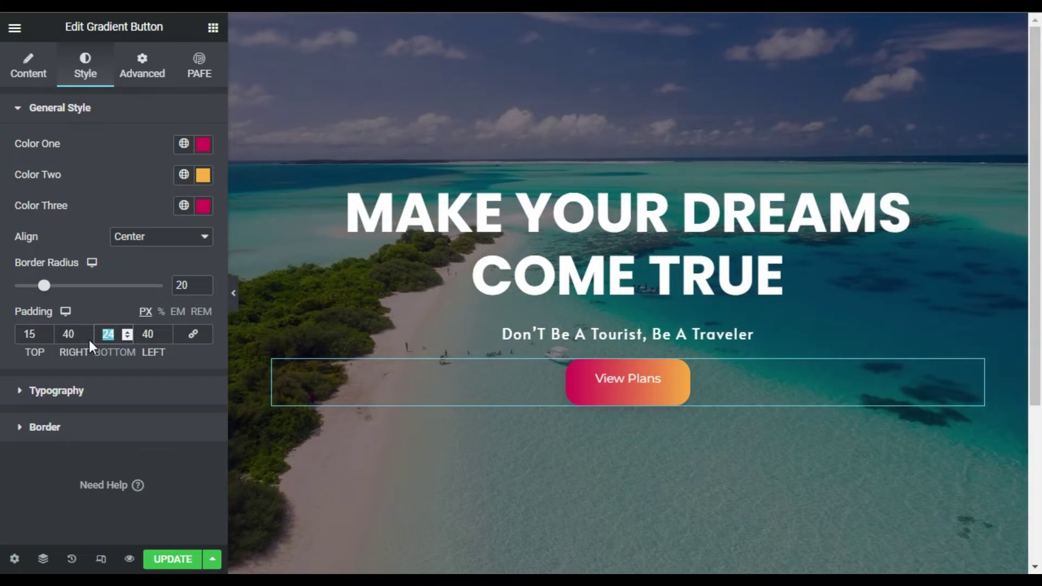
type("15")
left_click(59, 334)
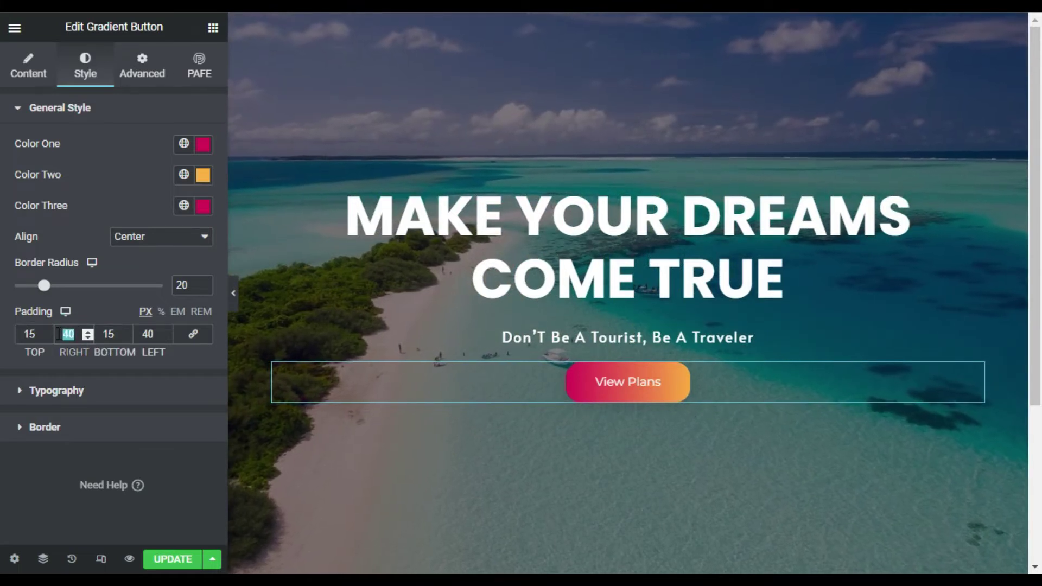
type("30")
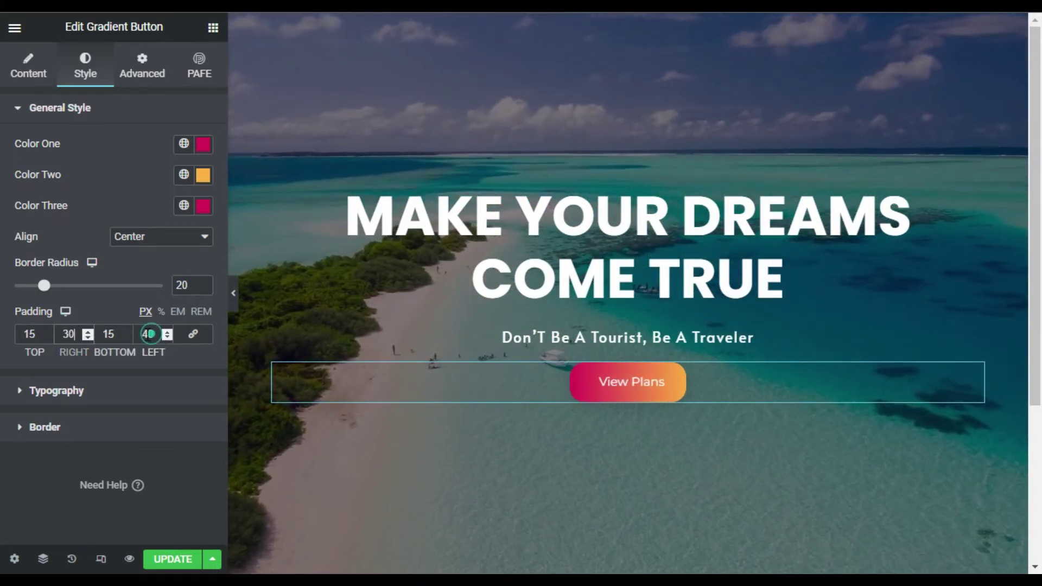
left_click(150, 334)
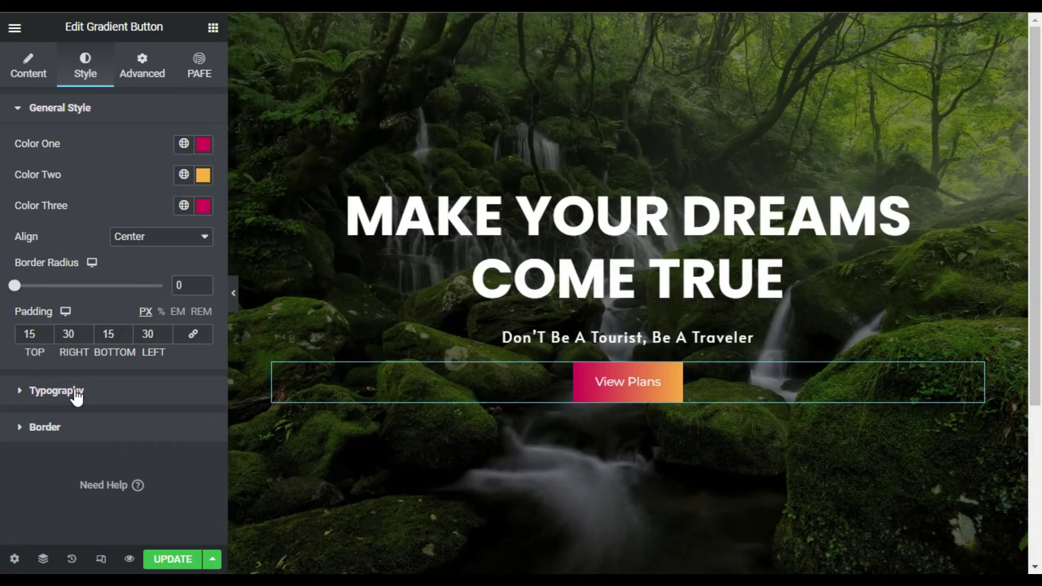
Style the button text at 18px size, weight 700, uppercase, with letter spacing 1.
left_click(76, 394)
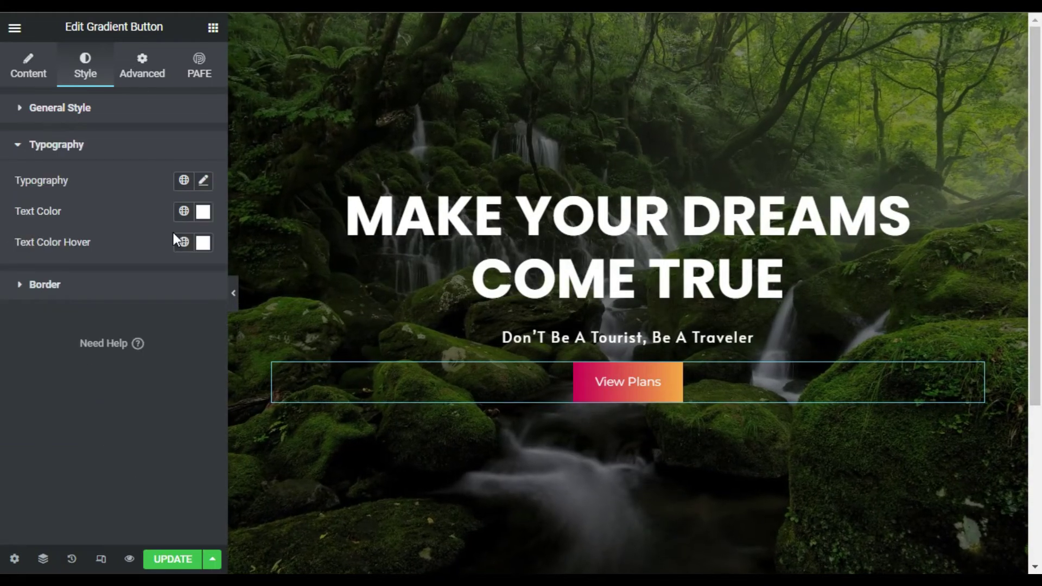
left_click(203, 182)
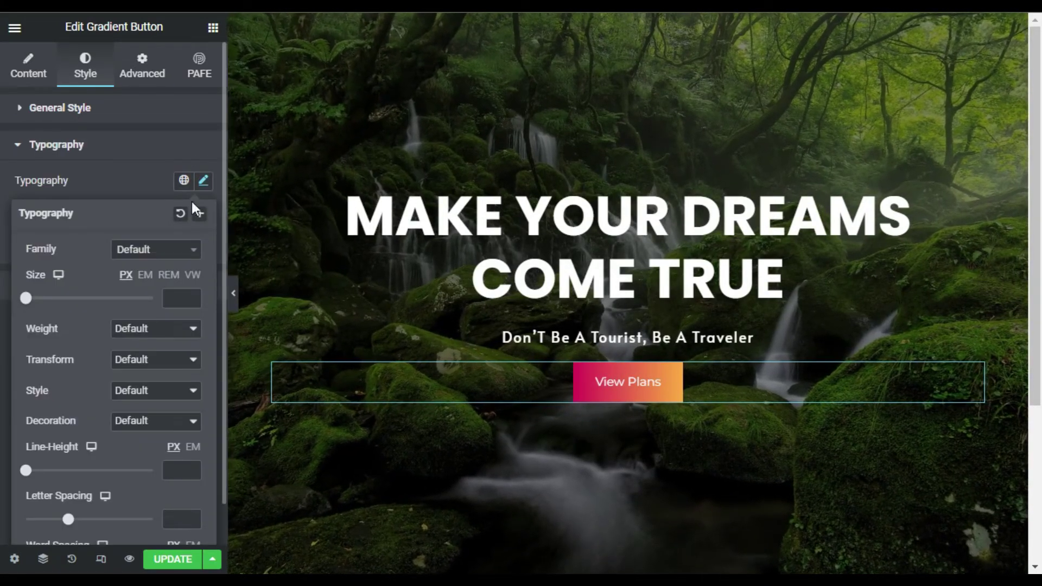
left_click_drag(27, 301, 38, 302)
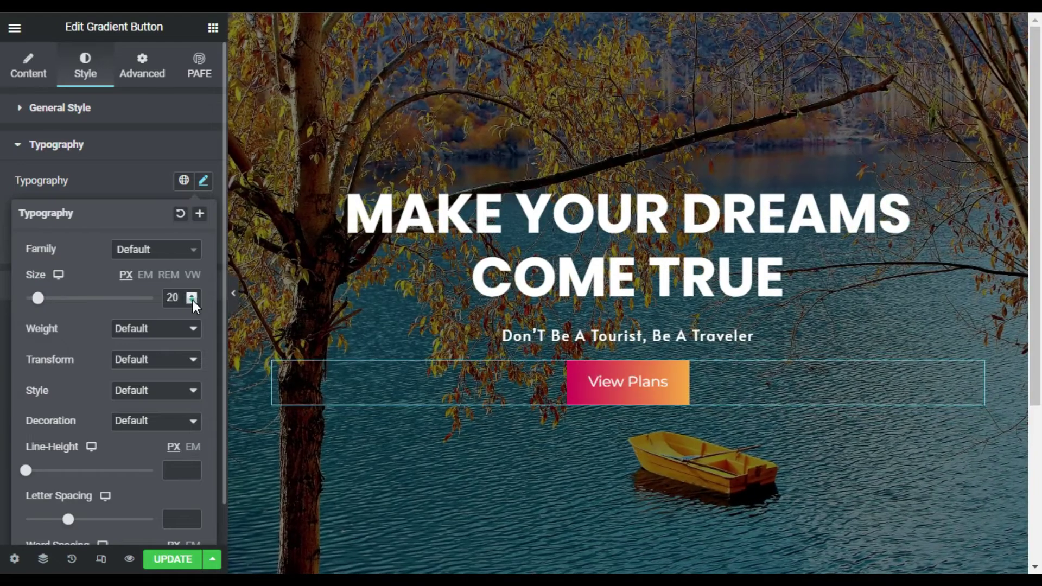
left_click(192, 301)
left_click(192, 301)
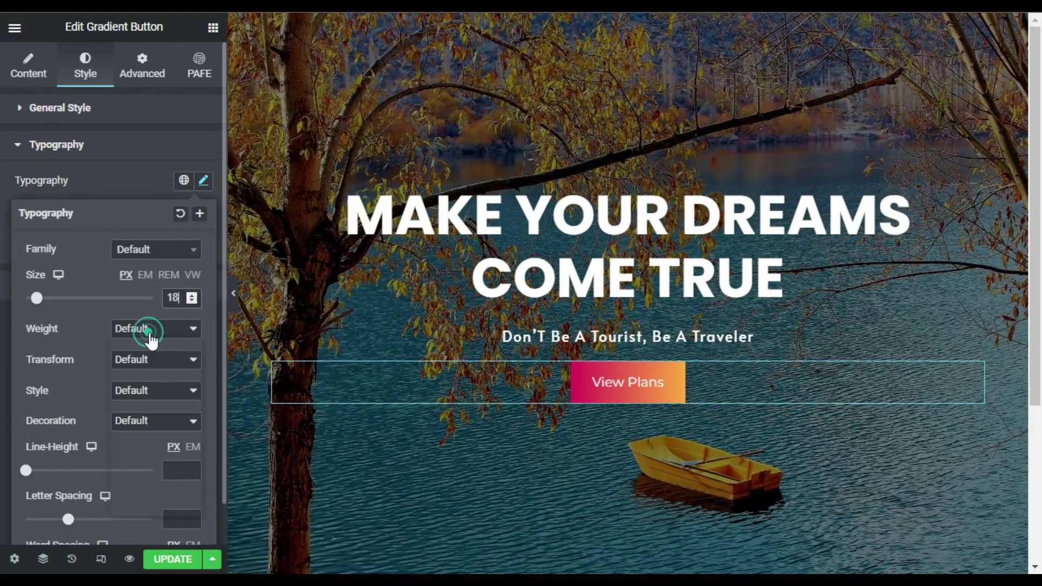
left_click(146, 331)
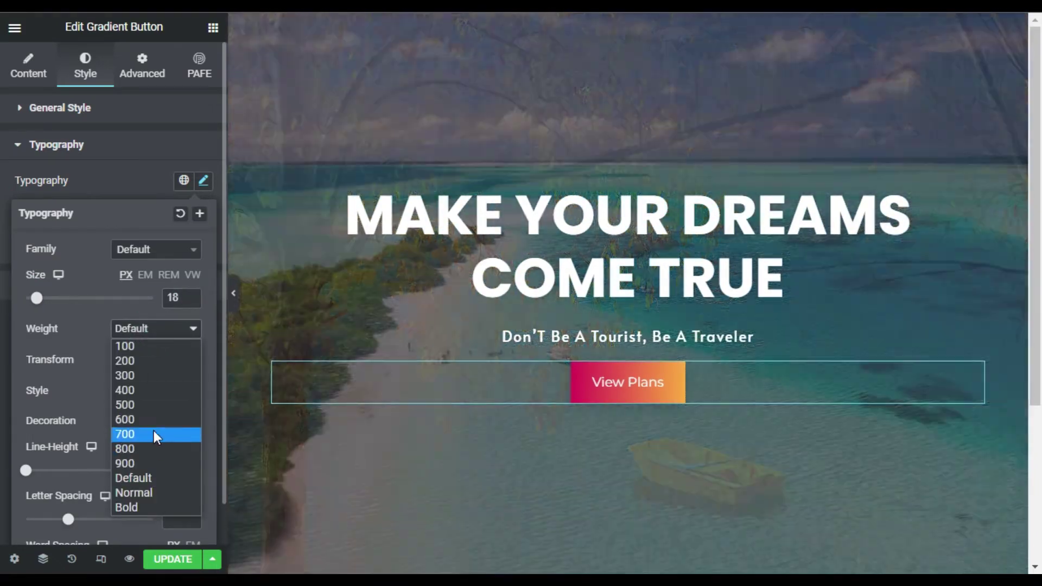
left_click(154, 434)
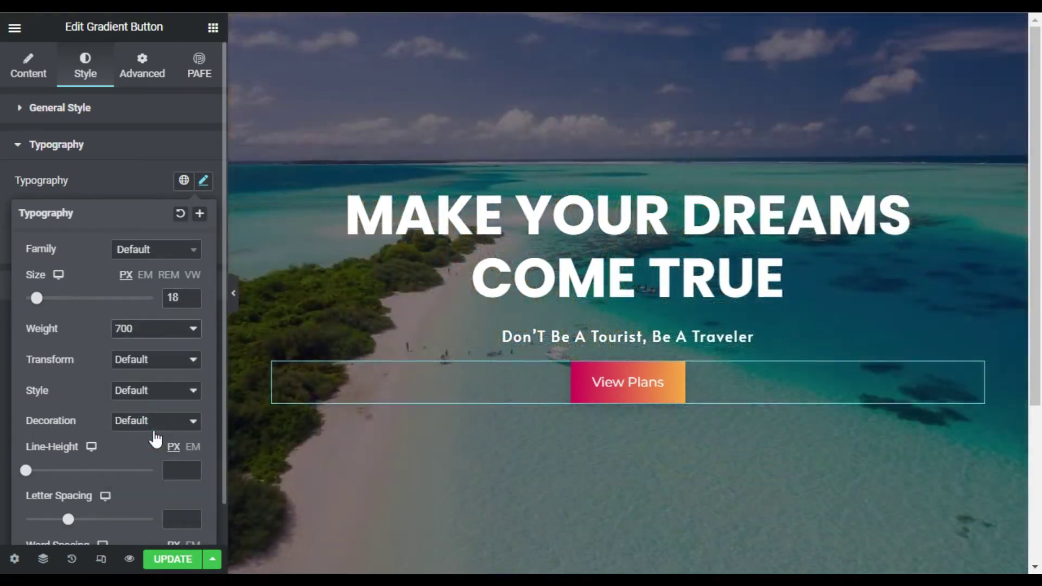
left_click(124, 373)
left_click(151, 396)
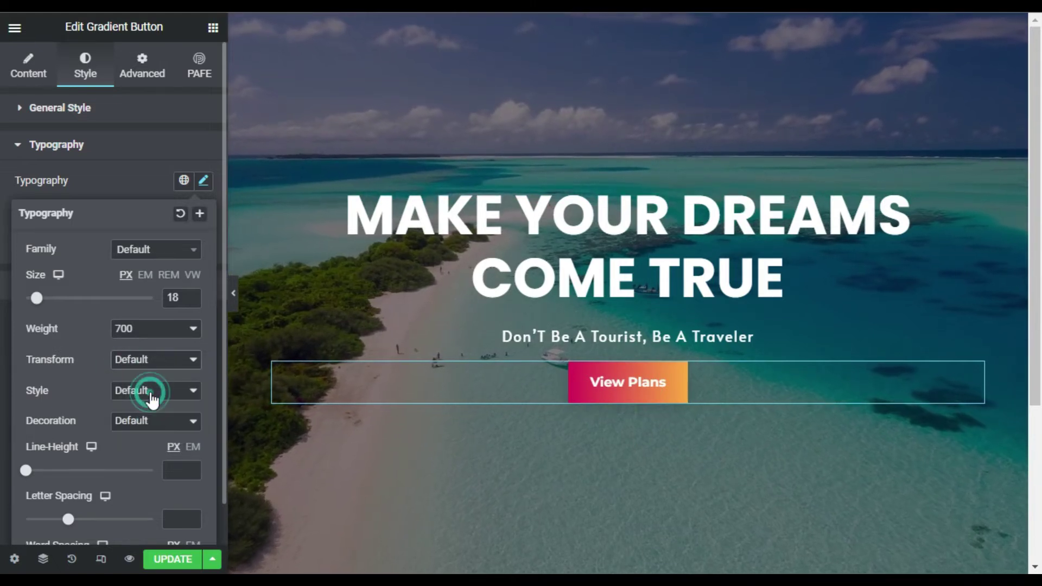
scroll(117, 513, "down", 1)
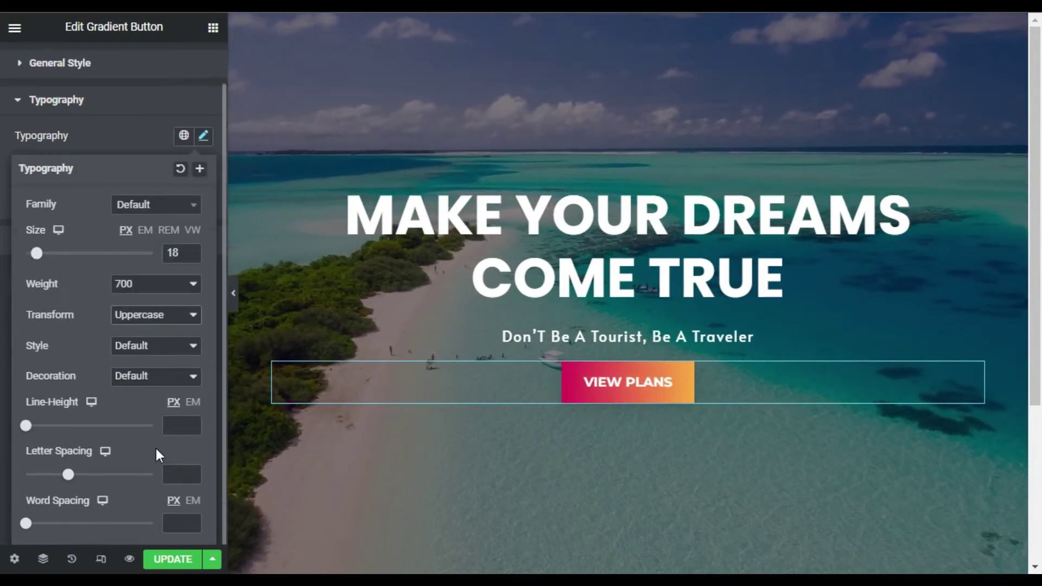
left_click(180, 476)
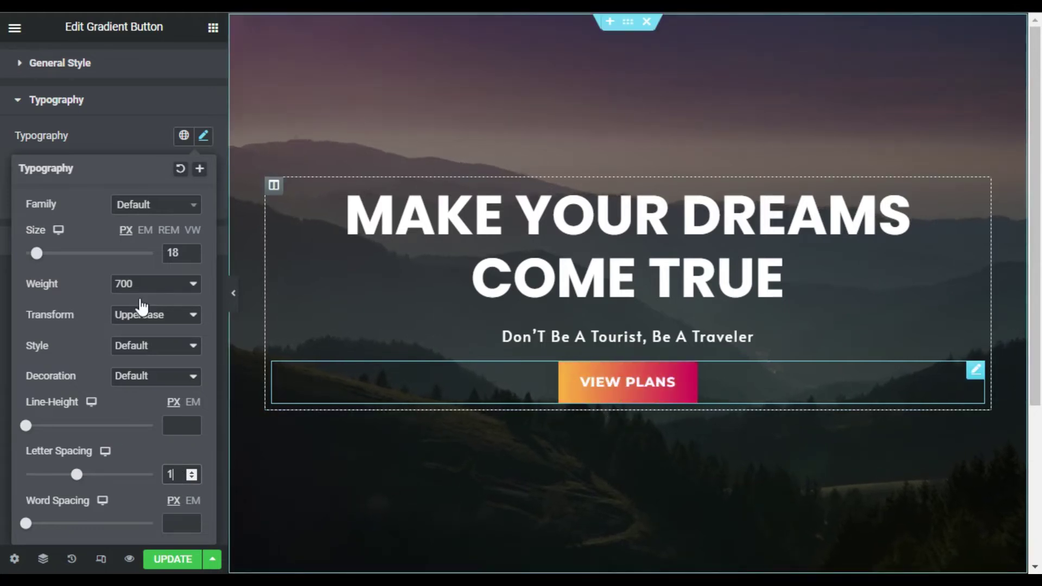
left_click(130, 142)
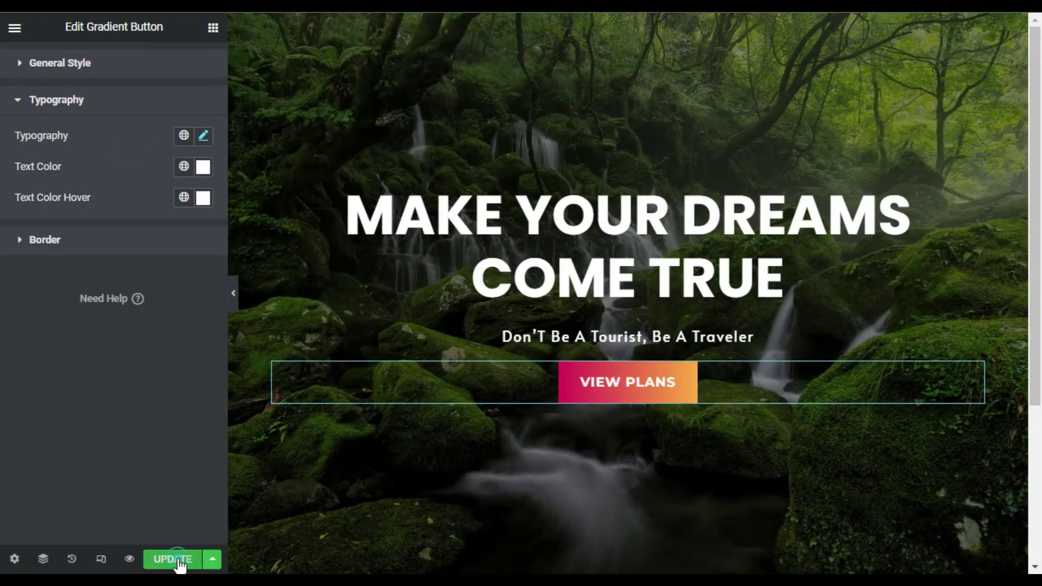
Save the page with Update and preview the changes.
left_click(180, 560)
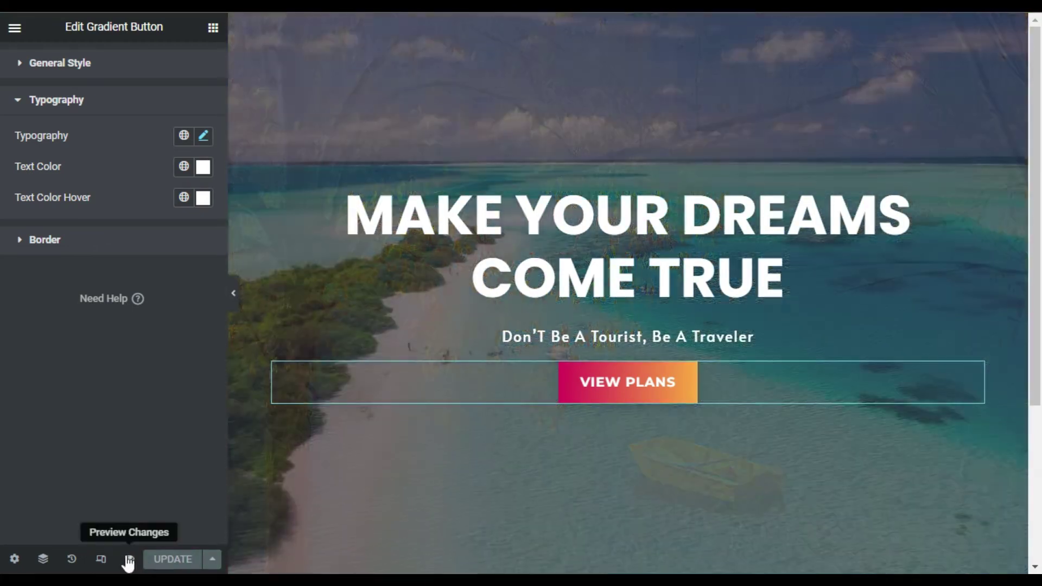
left_click(130, 559)
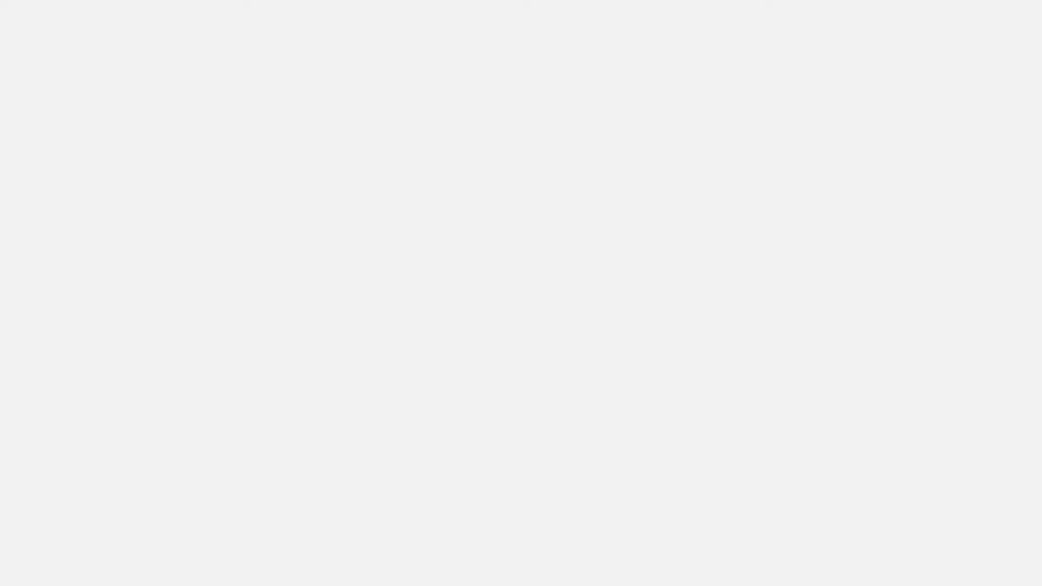